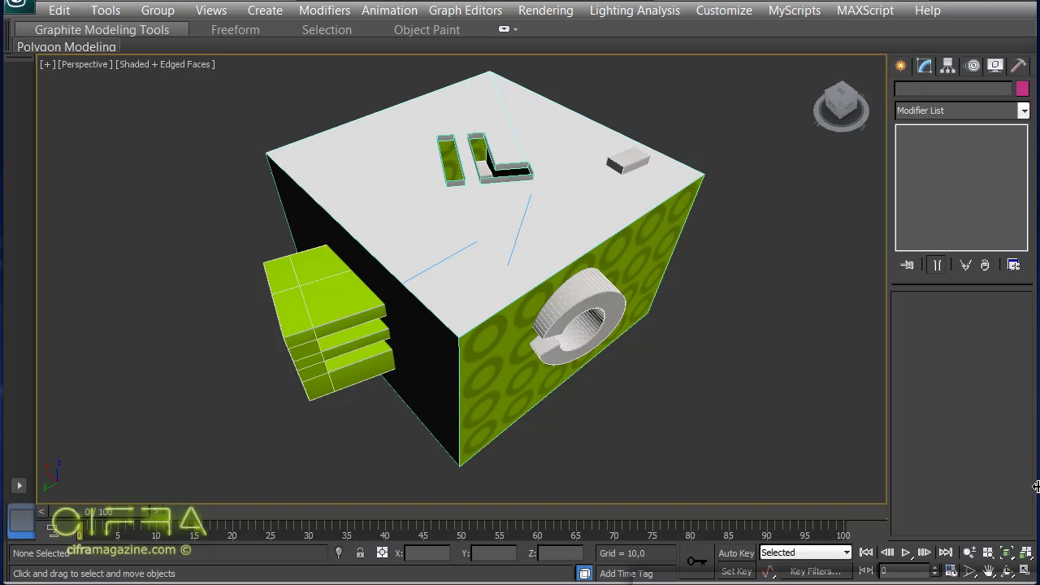
# - Orbit the Perspective view around the green-and-white room box to see it from other angles
pyautogui.click(690, 365)
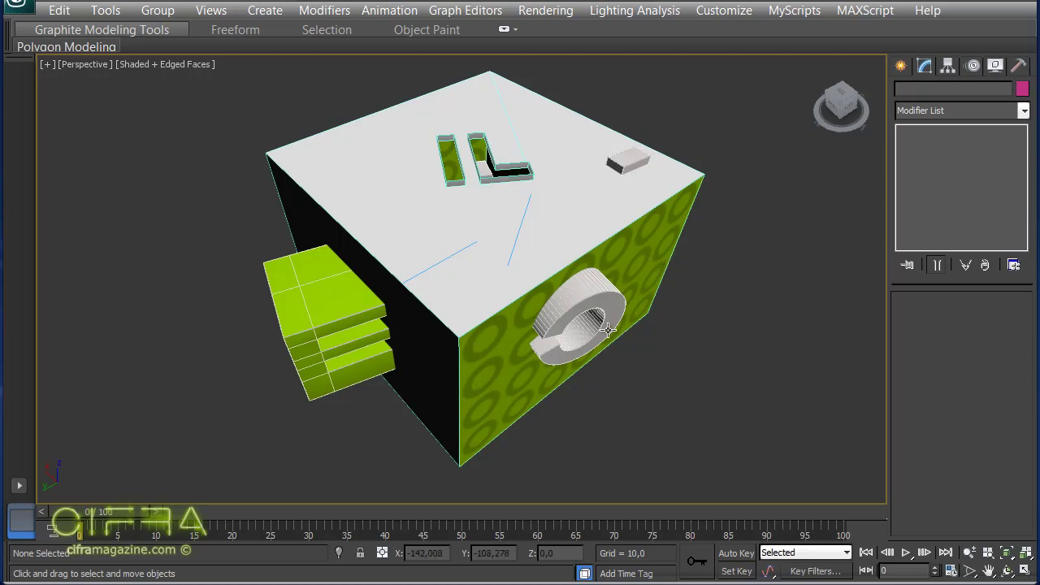
pyautogui.keyDown('alt'); pyautogui.moveTo(494, 290); pyautogui.dragTo(507, 246, button='middle'); pyautogui.keyUp('alt')
pyautogui.moveTo(507, 245)
pyautogui.mouseDown()
pyautogui.moveTo(629, 220)
pyautogui.moveTo(703, 284)
pyautogui.moveTo(504, 262)
pyautogui.moveTo(459, 247)
pyautogui.moveTo(492, 235)
pyautogui.moveTo(404, 157)
pyautogui.moveTo(297, 254)
pyautogui.moveTo(300, 281)
pyautogui.moveTo(515, 262)
pyautogui.moveTo(260, 234)
pyautogui.moveTo(235, 158)
pyautogui.moveTo(357, 298)
pyautogui.mouseUp()
# - Exit orbit mode, maximize the VRayPhysicalCamera003 view and render it with V-Ray
pyautogui.rightClick(396, 307)
pyautogui.hotkey('alt', 'w')
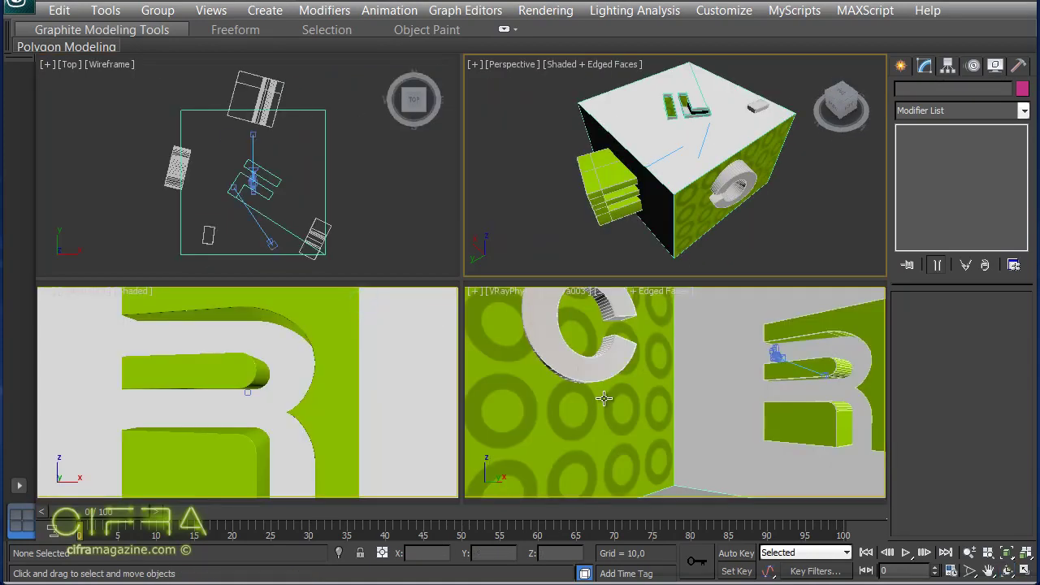
pyautogui.hotkey('alt', 'w')
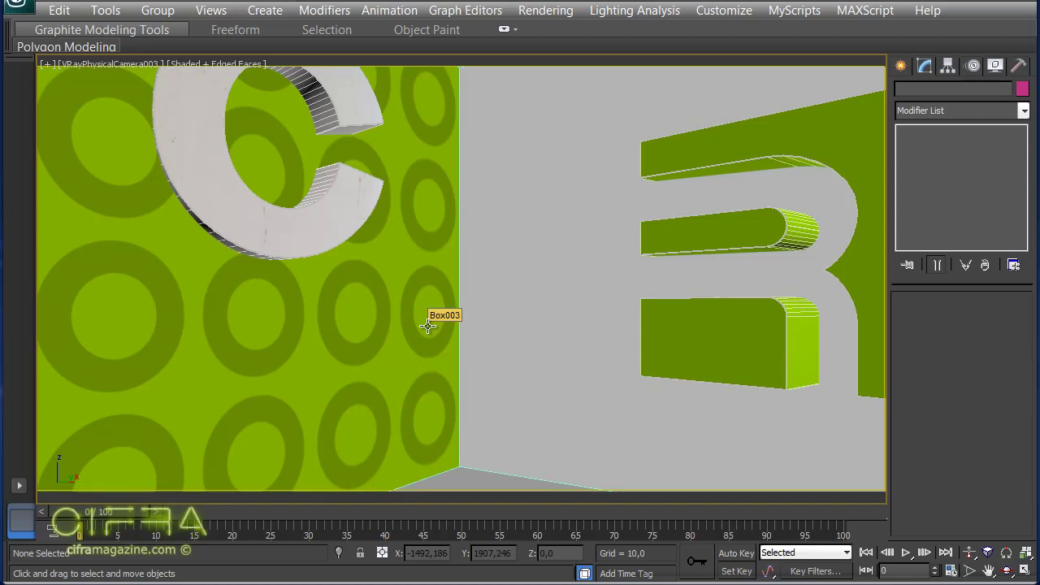
pyautogui.hotkey('shift', 'q')
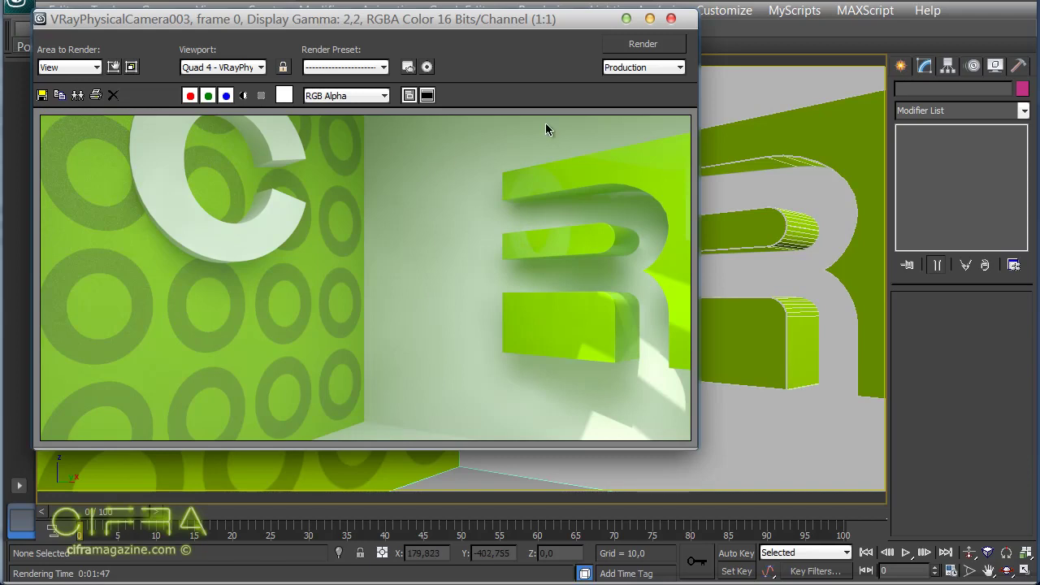
# - Close the render window, maximize the Top view and unhide the scene cameras
pyautogui.click(671, 18)
pyautogui.hotkey('alt', 'w')
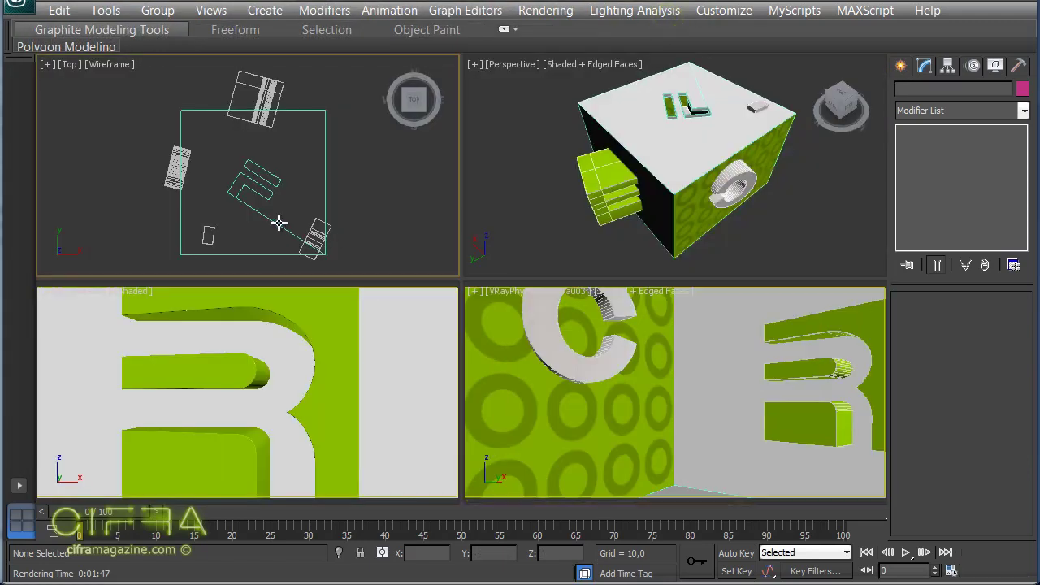
pyautogui.hotkey('alt', 'w')
pyautogui.hotkey('shift', 'c')
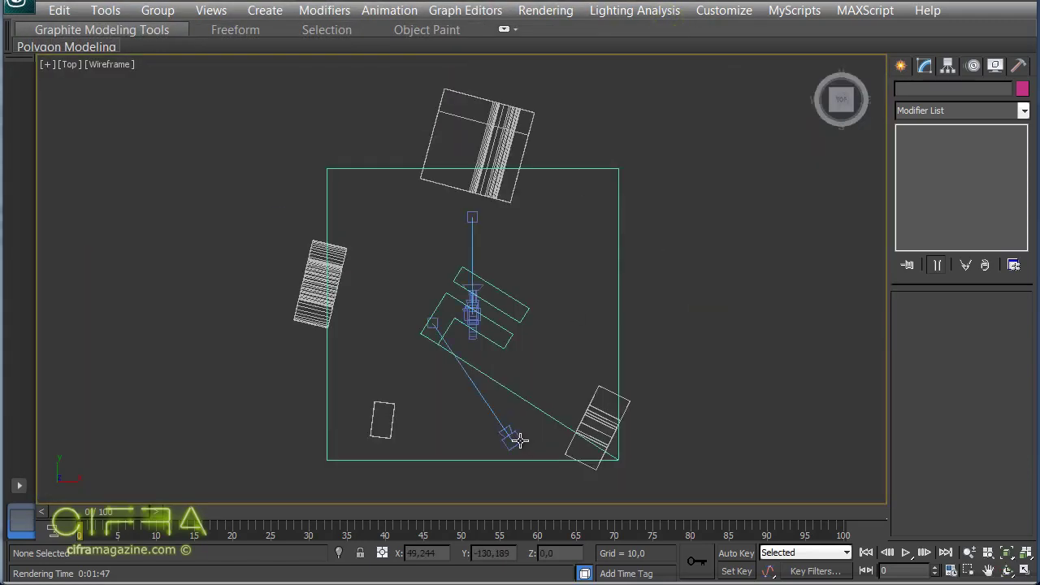
# - Select VRayPhysicalCamera003 and scroll its parameters down to the exposure and white balance settings
pyautogui.click(518, 438)
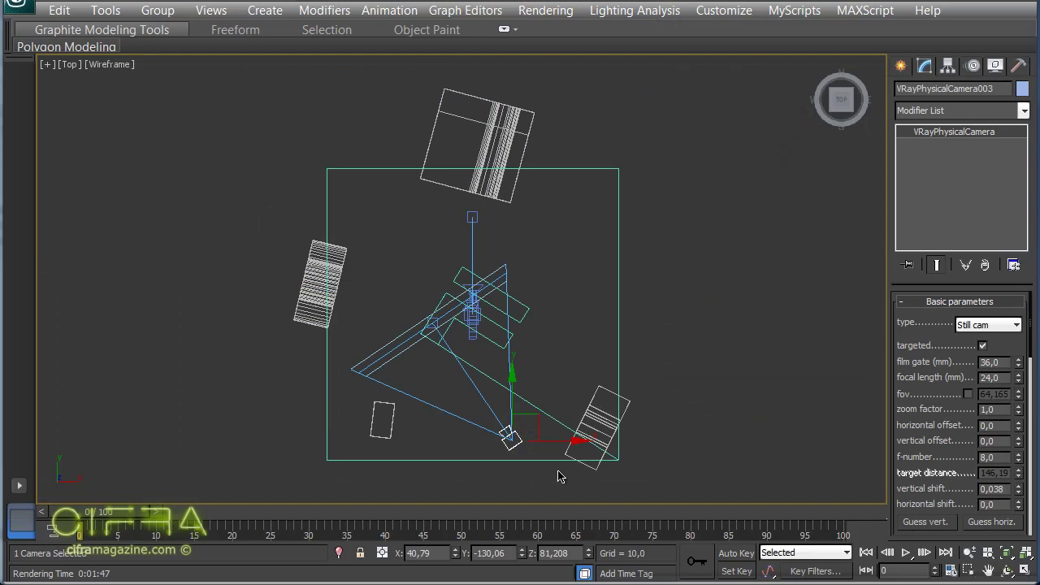
pyautogui.scroll(-5, 932, 449)
pyautogui.scroll(-2, 933, 406)
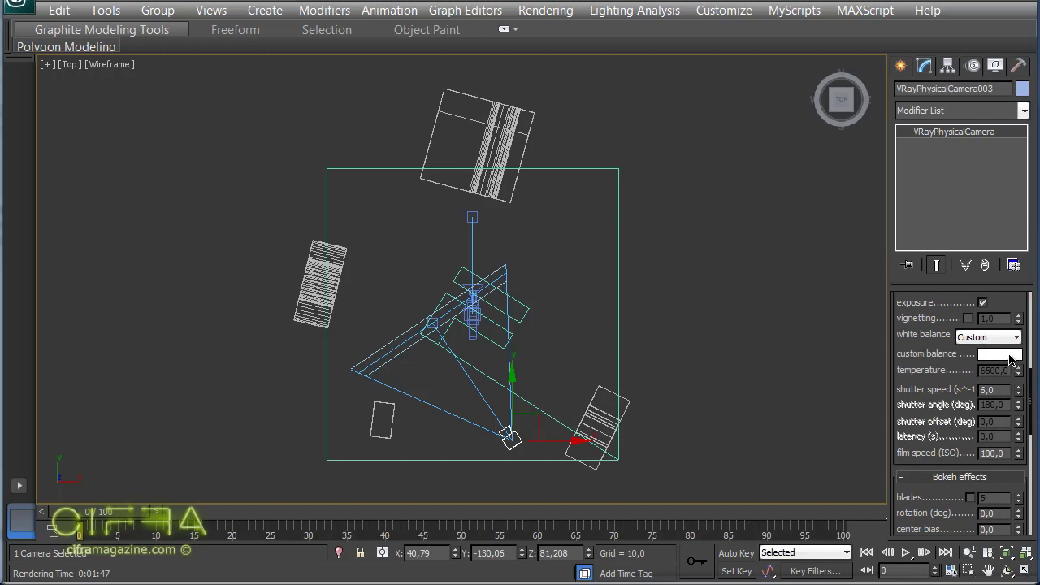
pyautogui.hotkey('alt', 'w')
# - Maximize the camera view and reopen the last V-Ray rendered image
pyautogui.rightClick(579, 381)
pyautogui.hotkey('alt', 'w')
pyautogui.rightClick(297, 267)
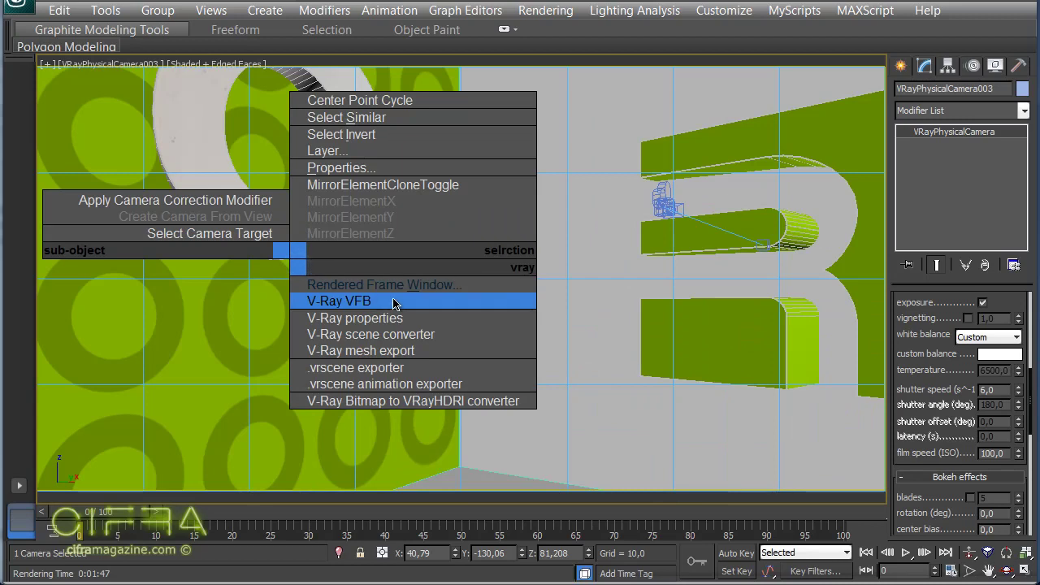
pyautogui.click(416, 282)
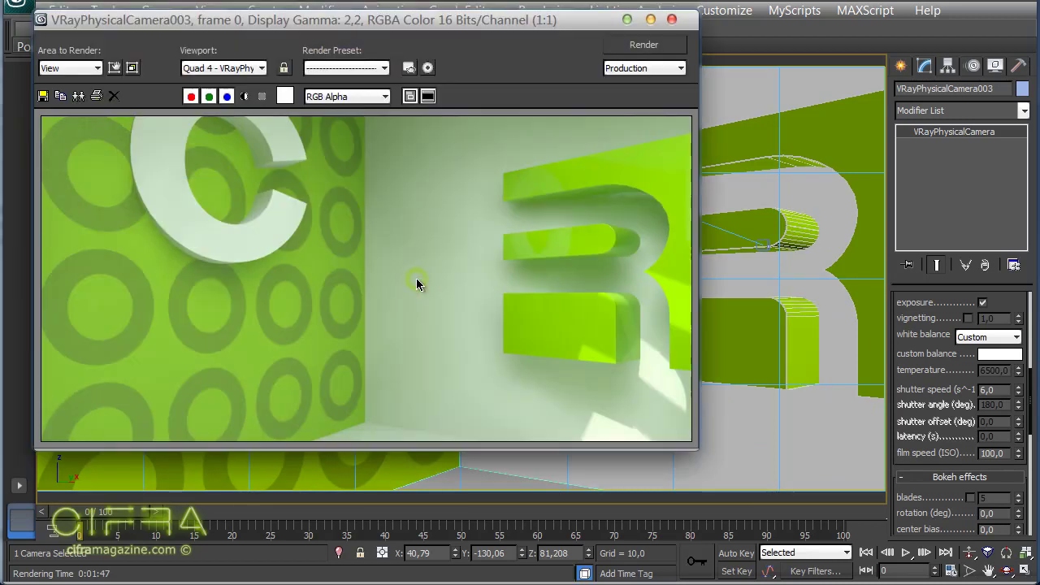
# - Set the camera's custom white balance to pale green (130, 169, 123) sampled from the render
pyautogui.click(998, 355)
pyautogui.moveTo(482, 0); pyautogui.dragTo(697, 37)
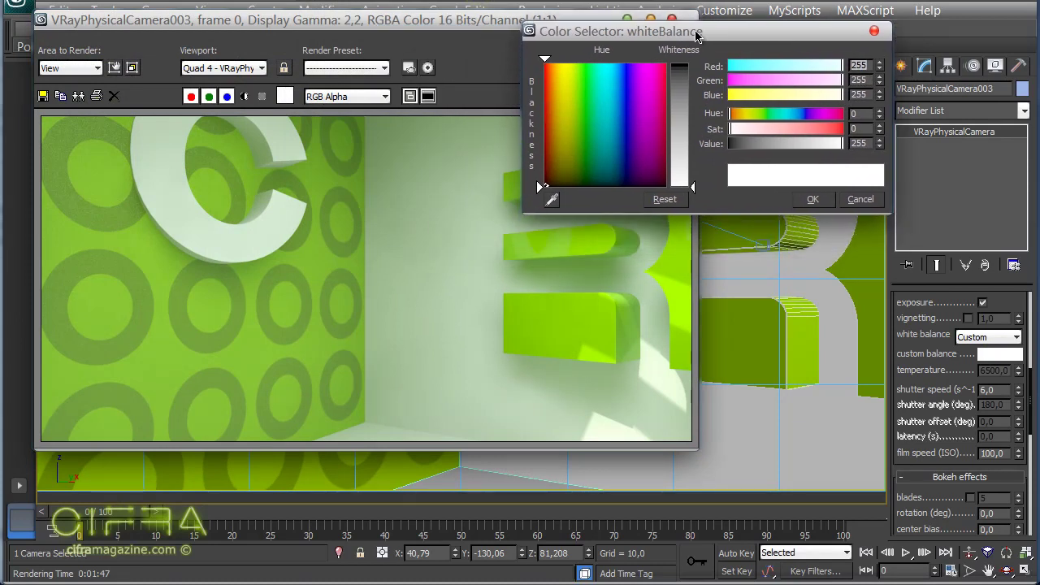
pyautogui.click(551, 198)
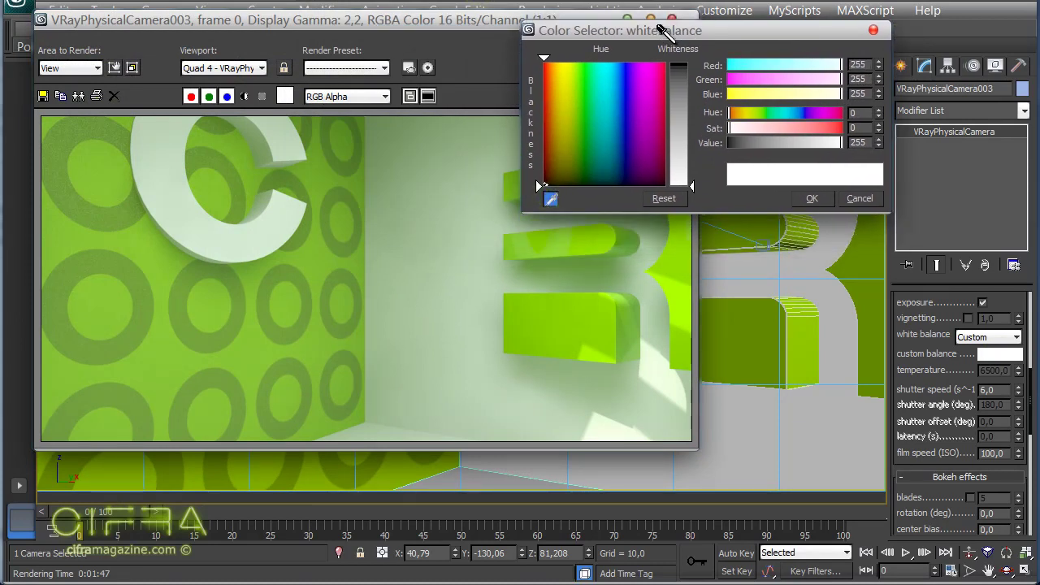
pyautogui.moveTo(662, 27); pyautogui.dragTo(800, 43)
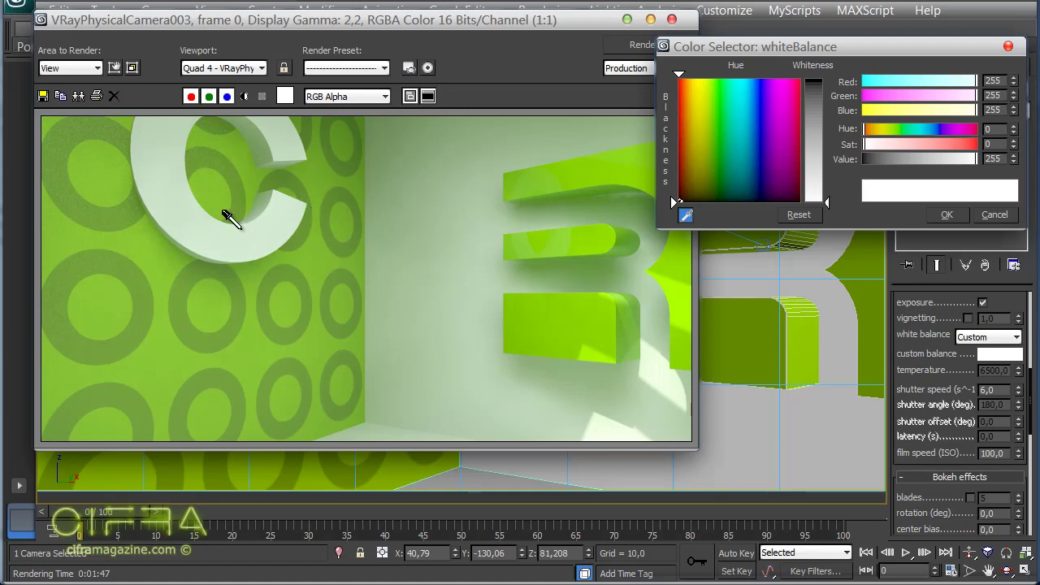
pyautogui.click(262, 120)
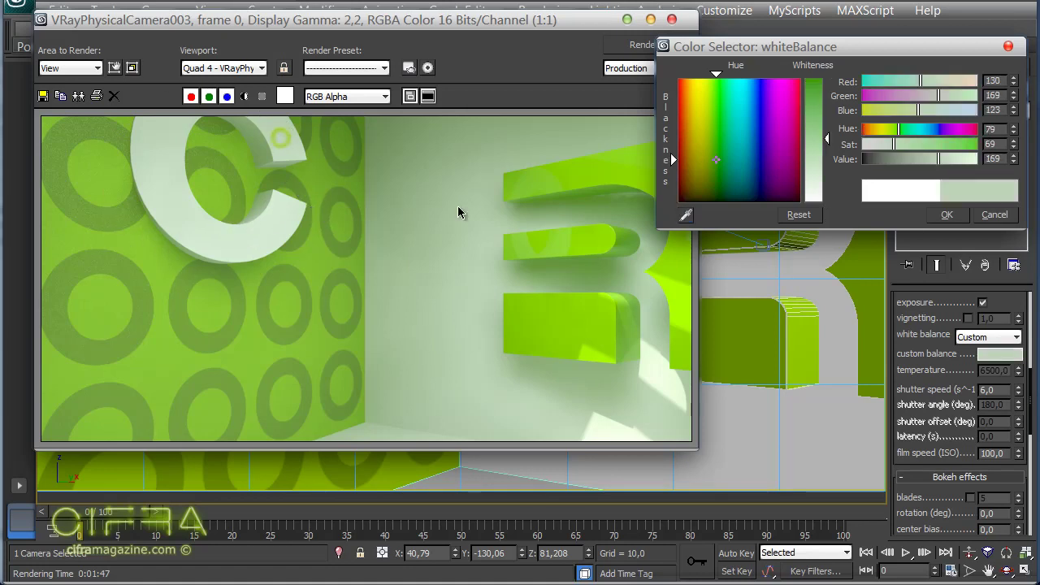
pyautogui.click(947, 216)
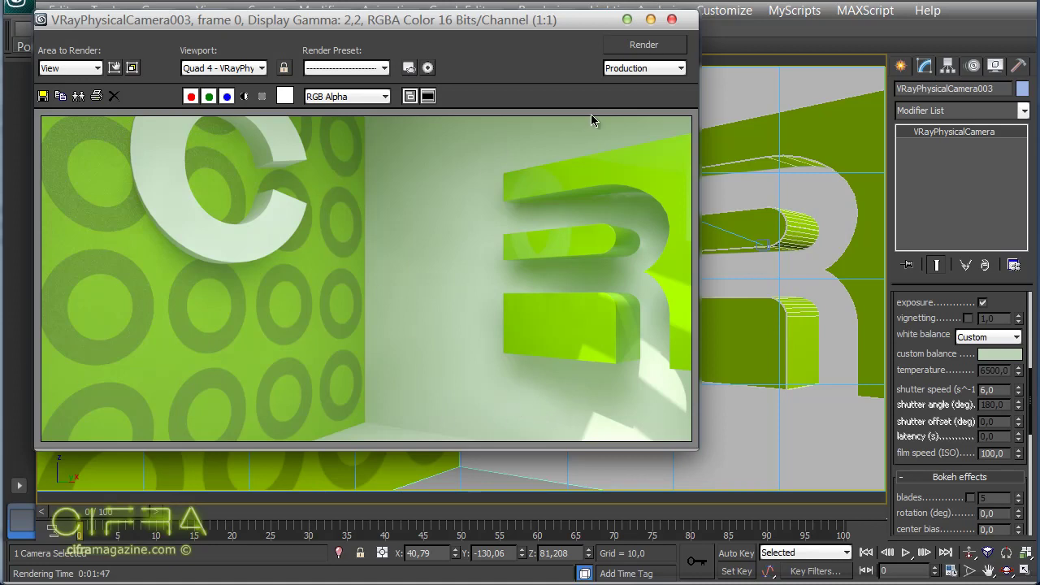
# - Re-render the camera view with the new green white balance, then close the frame buffer
pyautogui.click(643, 47)
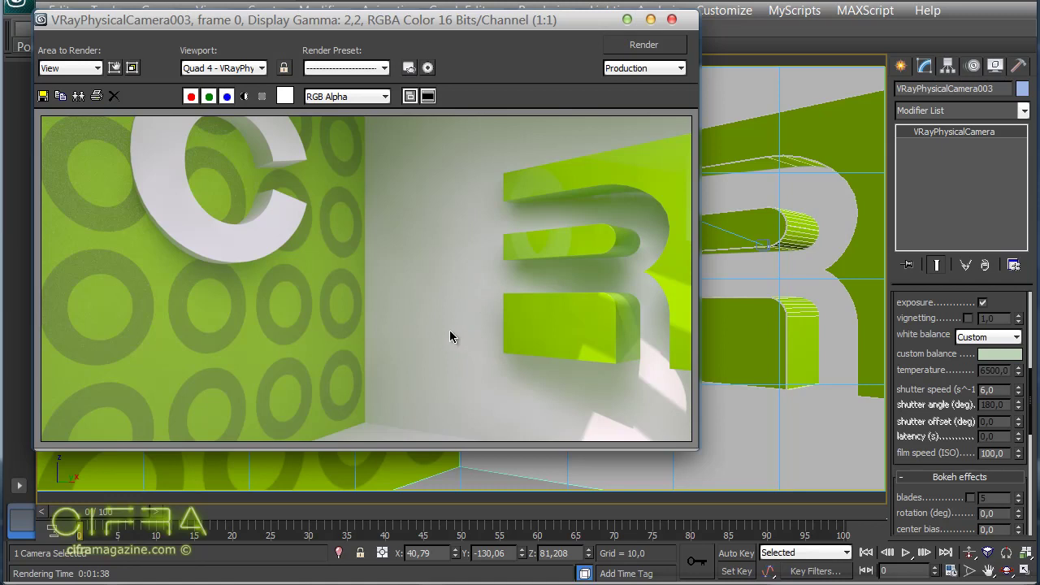
pyautogui.click(672, 23)
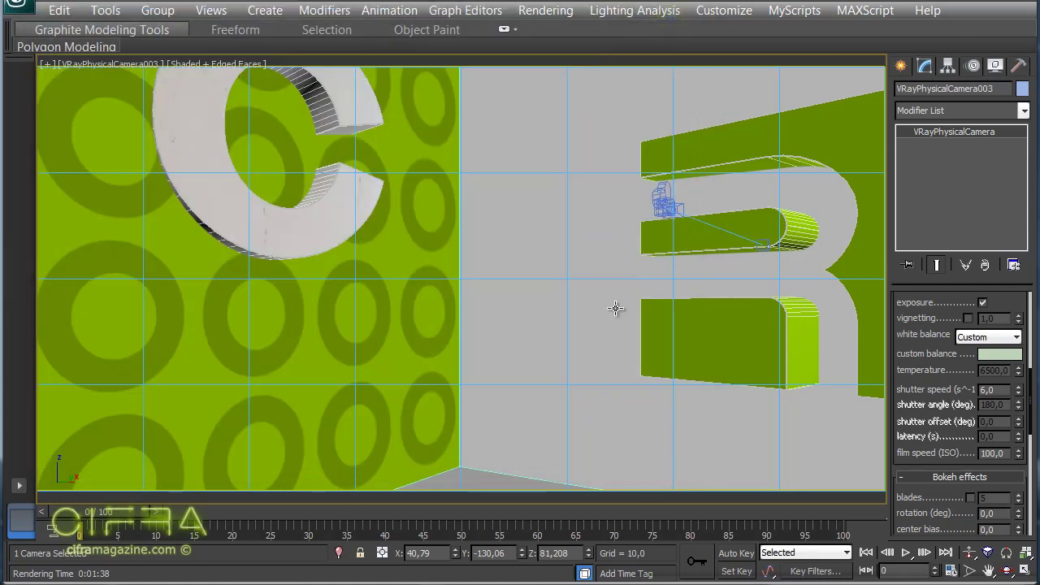
# - Select Camera001 in the maximized Top view and review its 28 mm lens and camera-type parameters
pyautogui.hotkey('alt', 'w')
pyautogui.hotkey('alt', 'w')
pyautogui.click(652, 251)
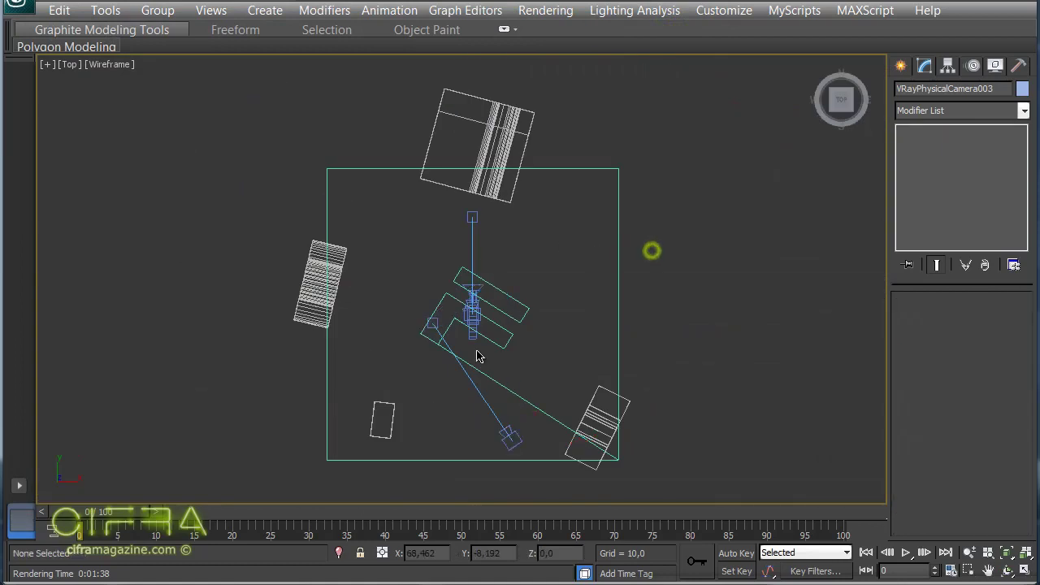
pyautogui.click(471, 340)
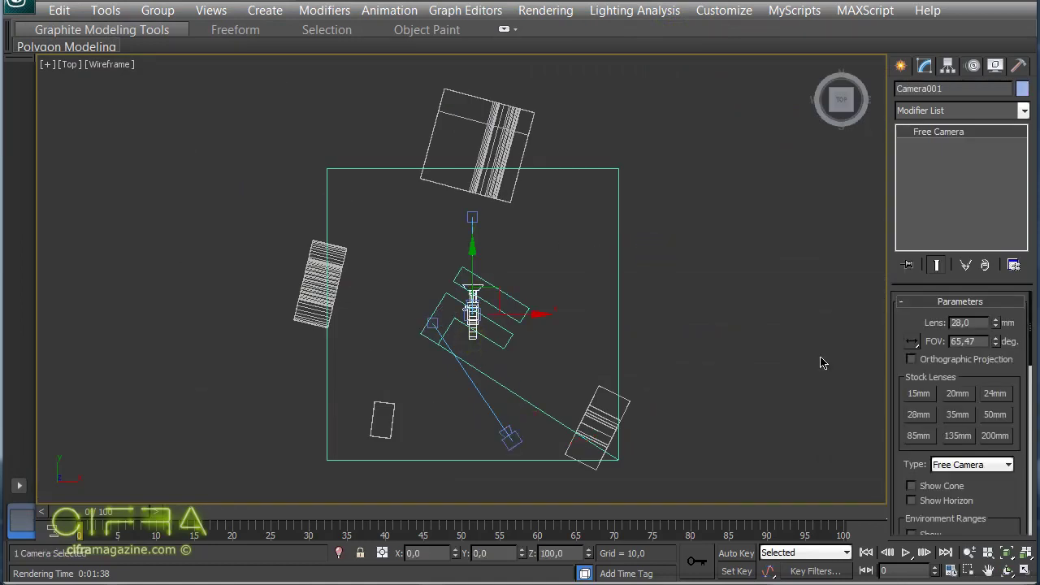
pyautogui.scroll(-2, 900, 346)
pyautogui.scroll(-4, 900, 346)
pyautogui.scroll(-4, 900, 346)
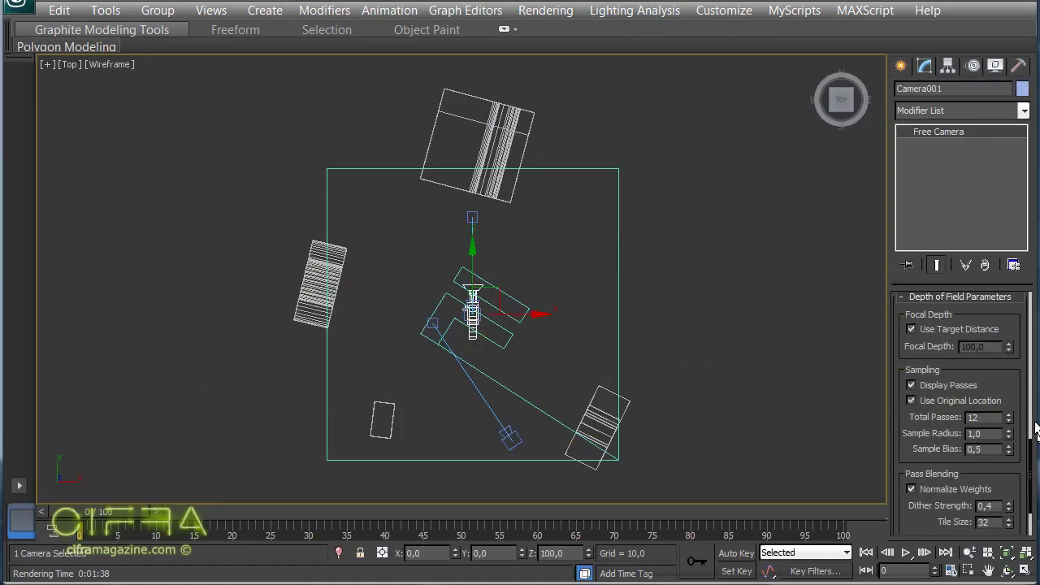
pyautogui.scroll(2, 974, 454)
pyautogui.scroll(4, 975, 463)
pyautogui.scroll(3, 975, 475)
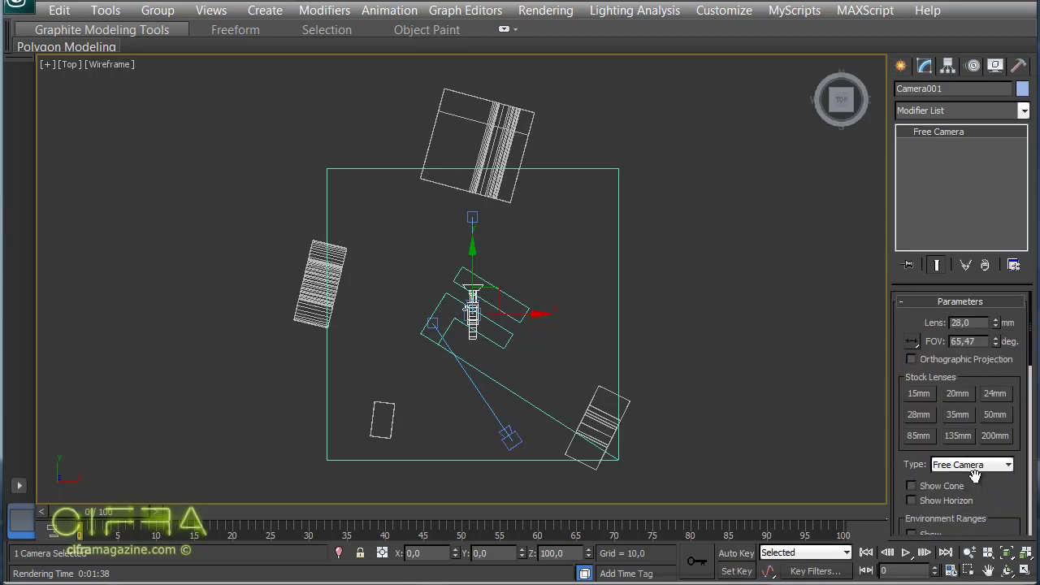
pyautogui.hotkey('alt', 'w')
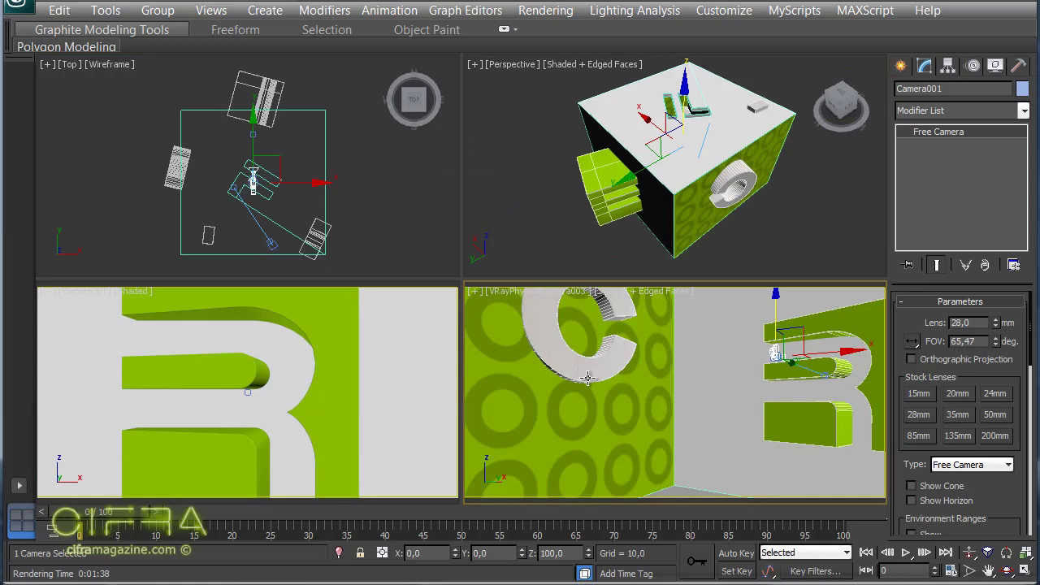
# - Maximize the VRayPhysicalCamera003 view and bring up the Rendering menu
pyautogui.hotkey('alt', 'w')
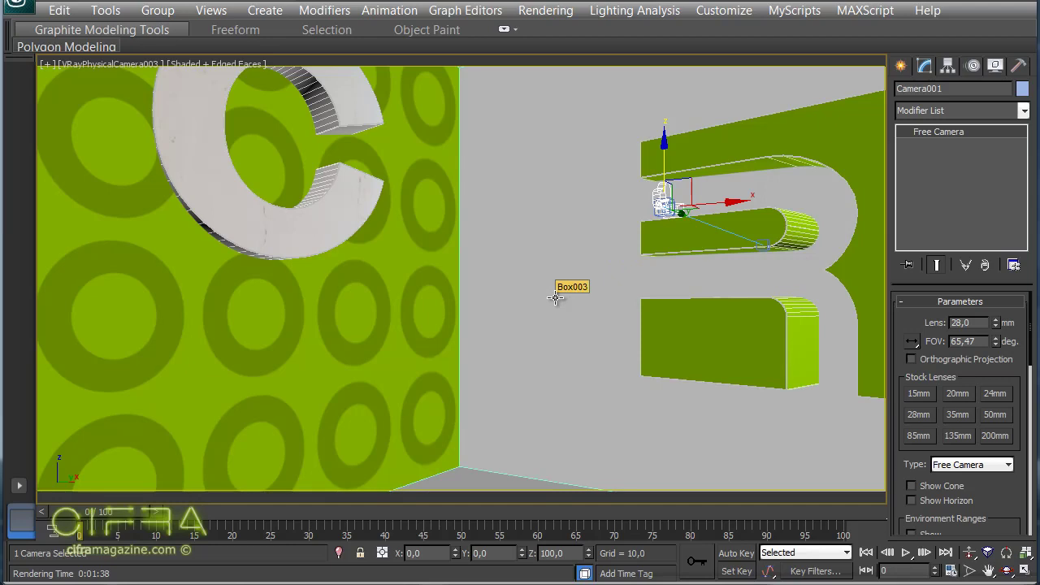
pyautogui.click(670, 199)
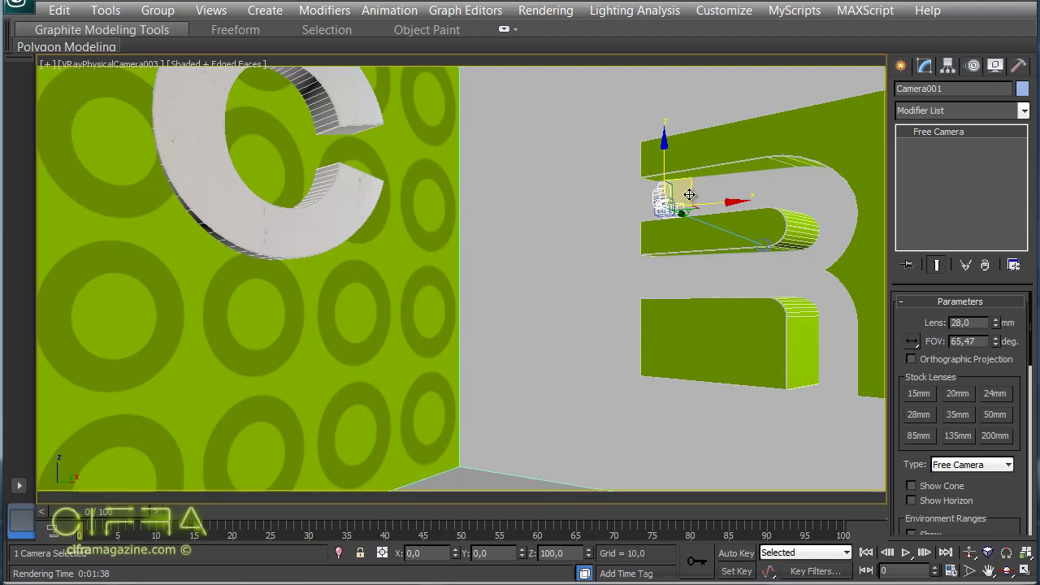
pyautogui.click(557, 8)
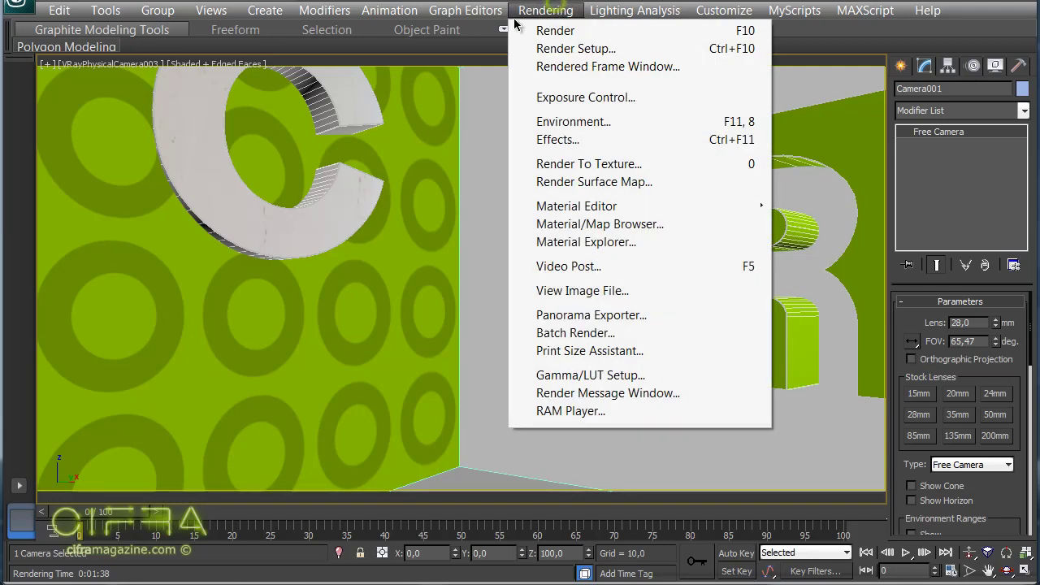
# - Set Exposure Control to VRay Exposure Control in From VRay camera mode
pyautogui.click(635, 128)
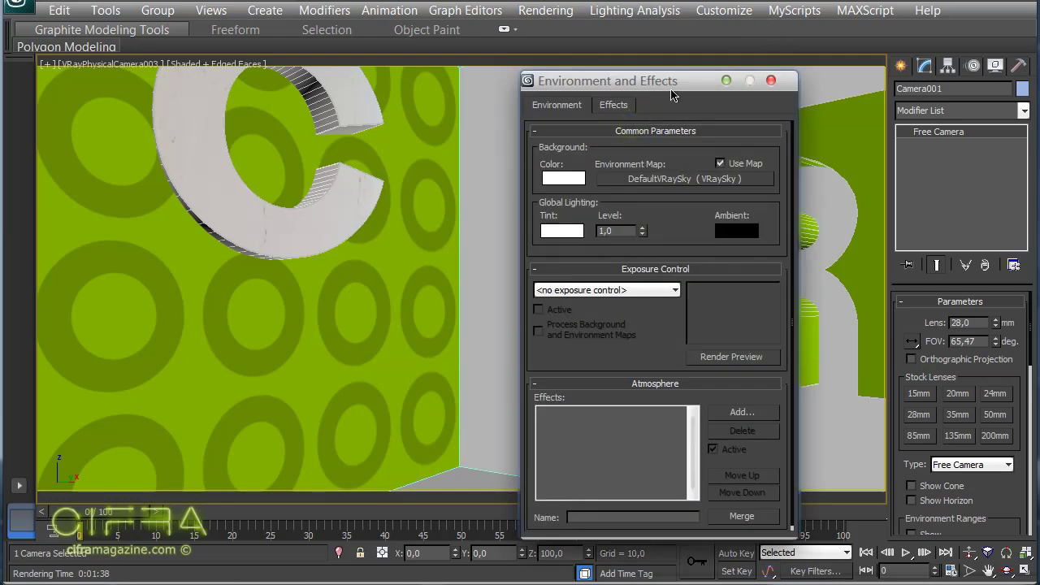
pyautogui.moveTo(666, 362); pyautogui.dragTo(640, 245)
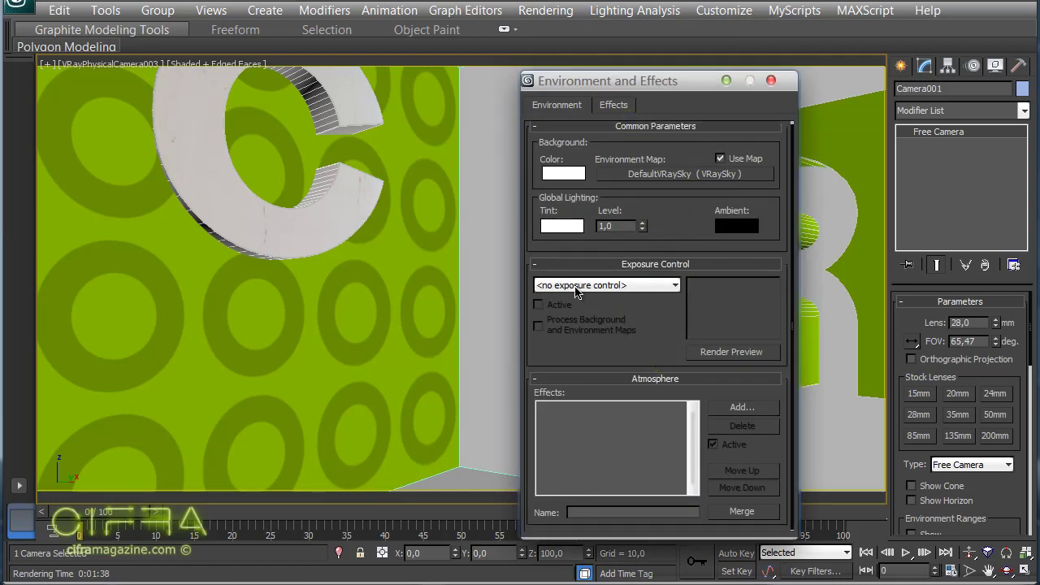
pyautogui.click(655, 288)
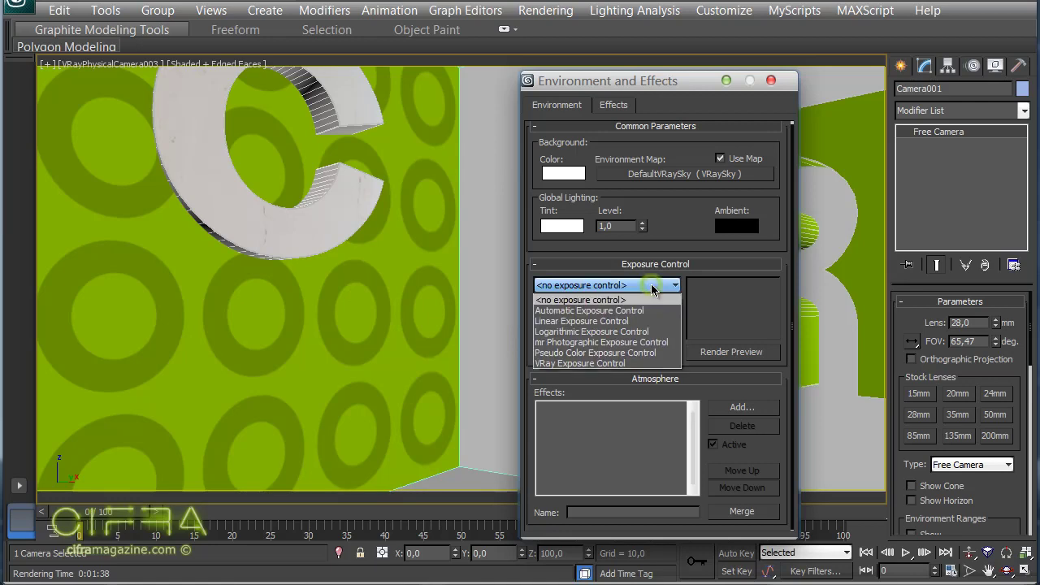
pyautogui.click(580, 365)
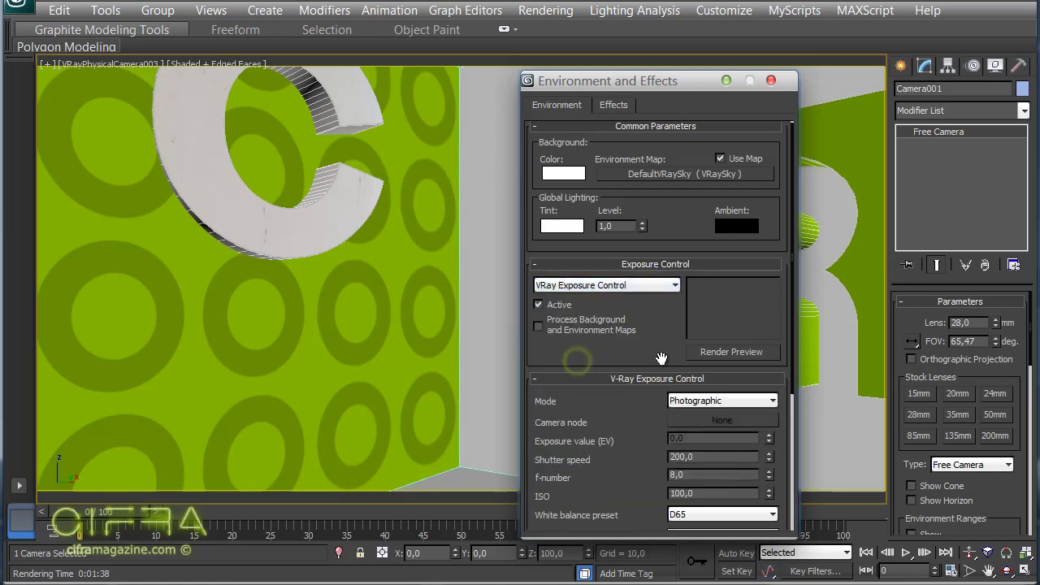
pyautogui.scroll(-5, 660, 357)
pyautogui.click(764, 243)
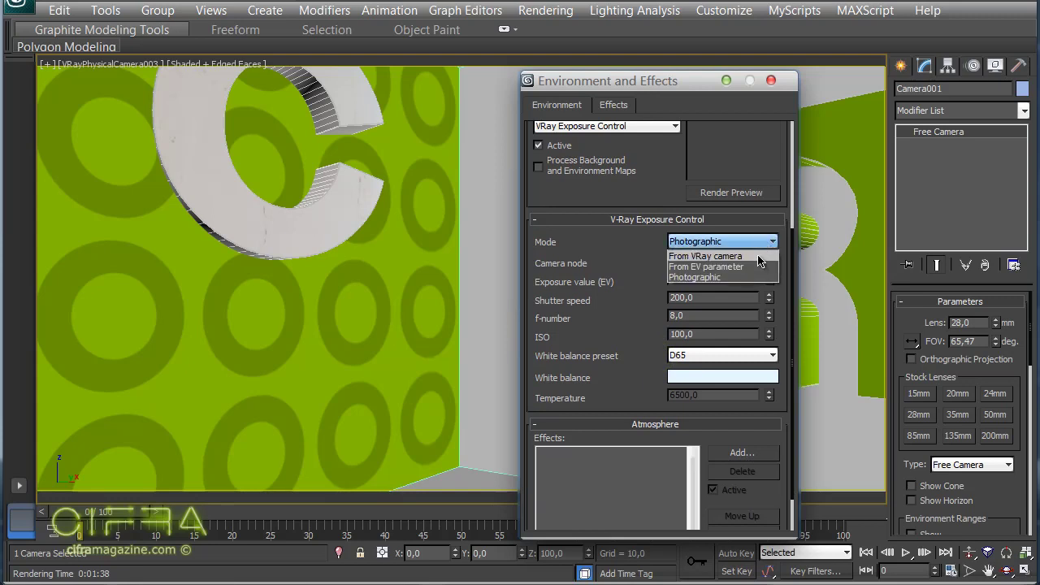
pyautogui.click(757, 257)
# - Pick VRayPhysicalCamera003 as the exposure camera node in a wireframe Top view and close Environment
pyautogui.press('t')
pyautogui.press('F3')
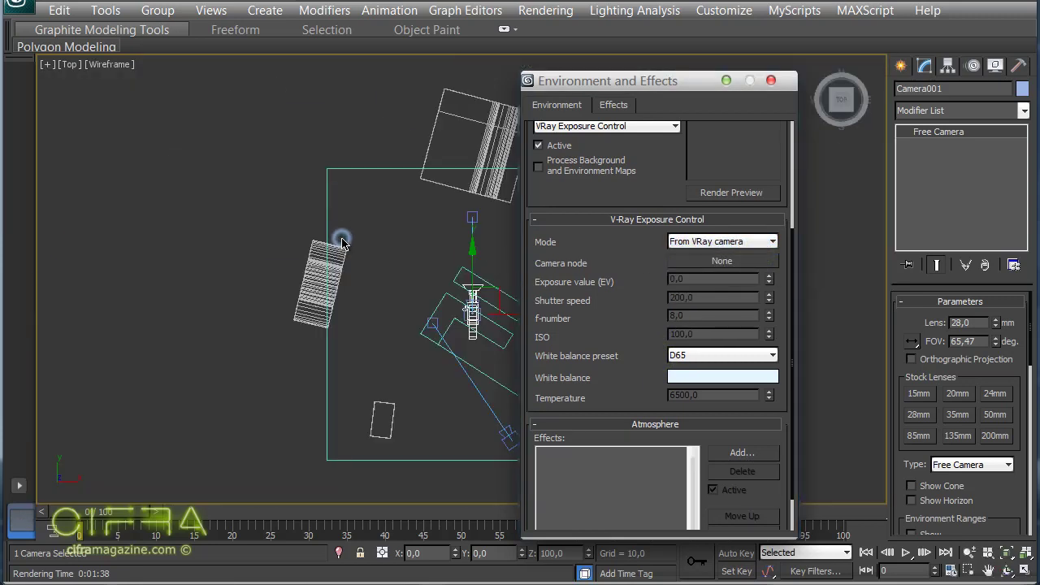
pyautogui.click(734, 262)
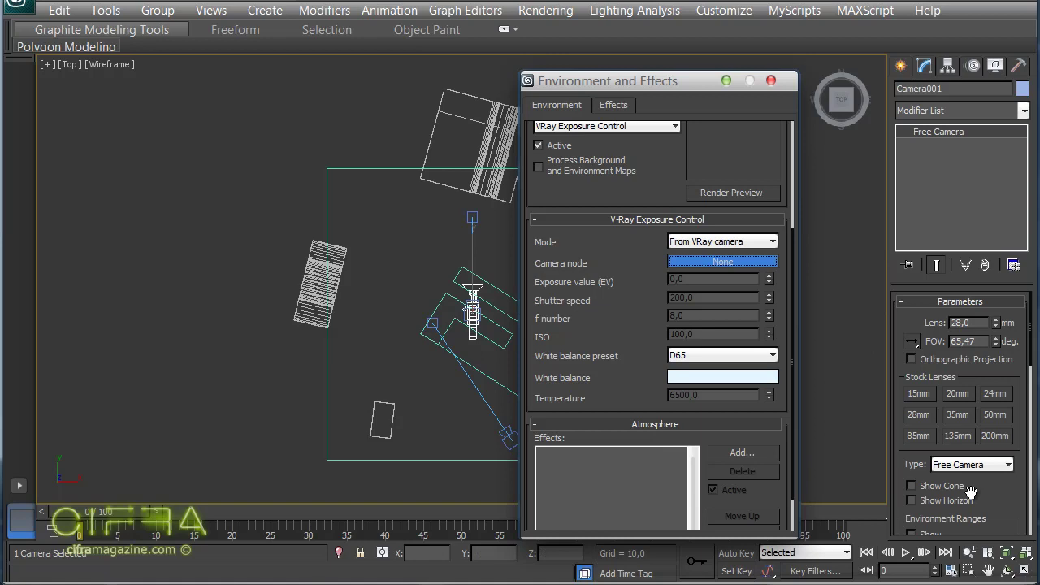
pyautogui.click(507, 440)
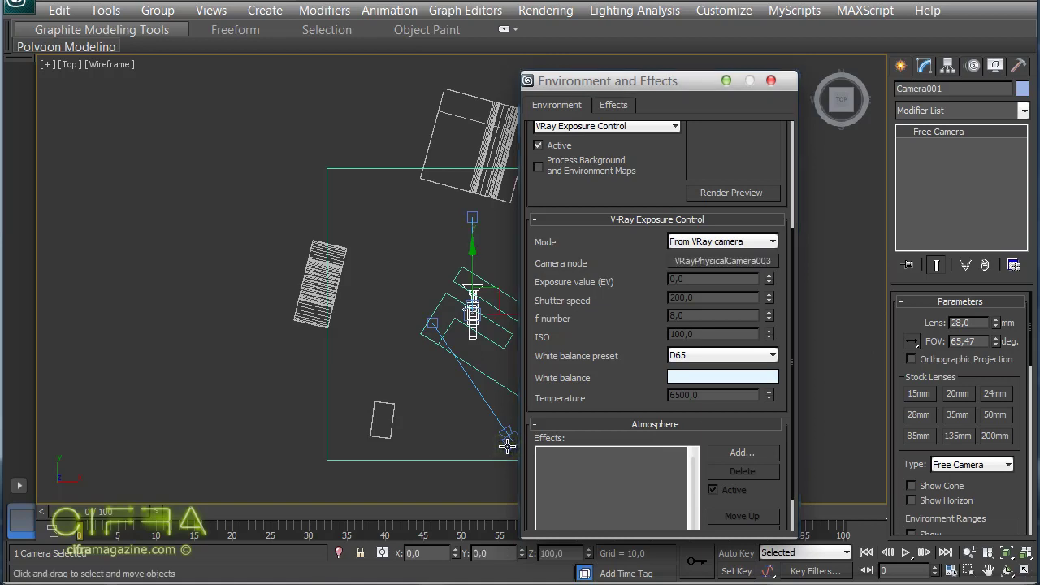
pyautogui.click(771, 81)
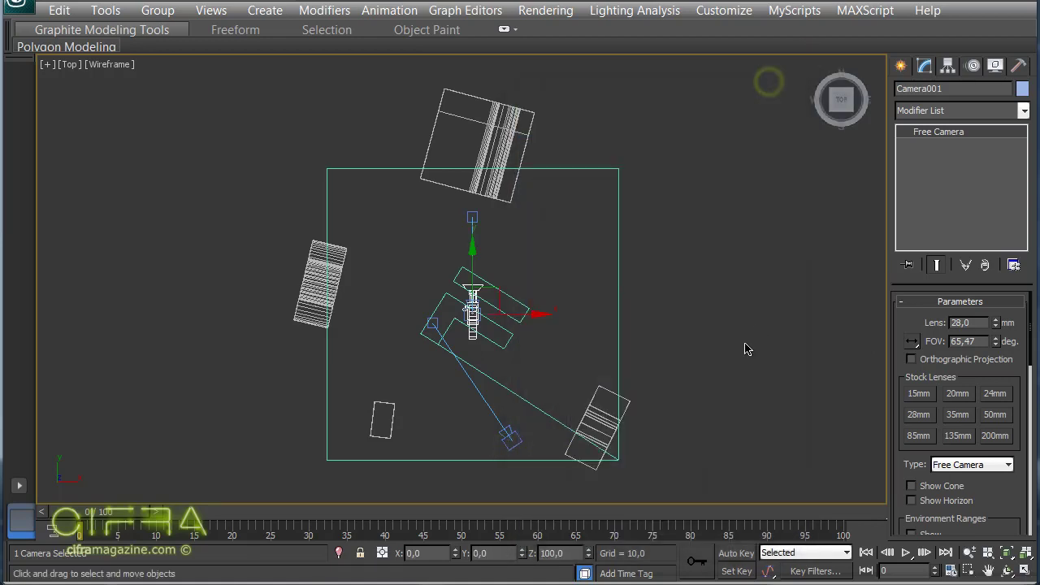
# - Restore the four-view layout and switch the lower-right viewport to Perspective
pyautogui.hotkey('alt', 'w')
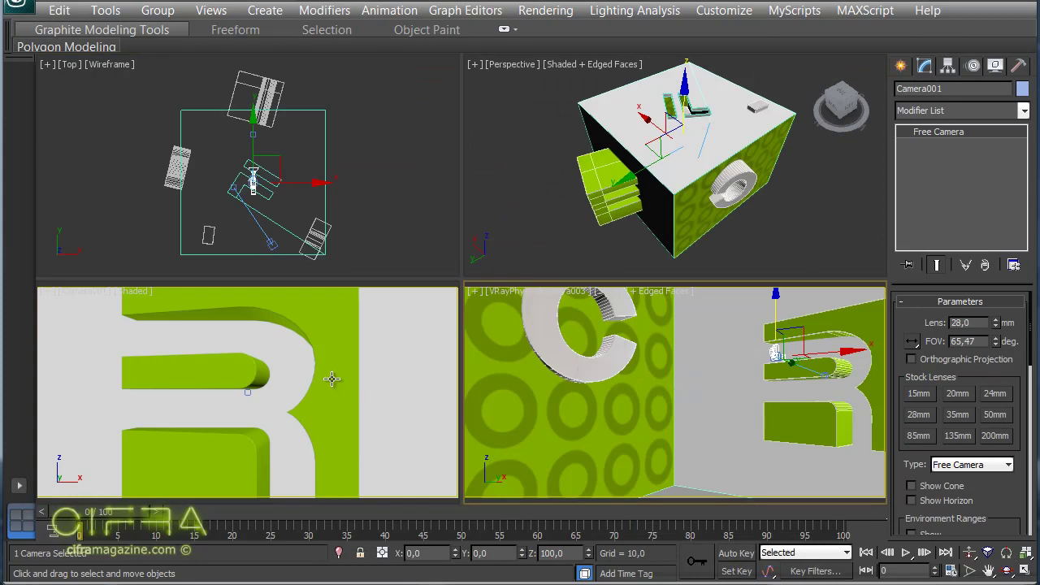
pyautogui.rightClick(344, 370)
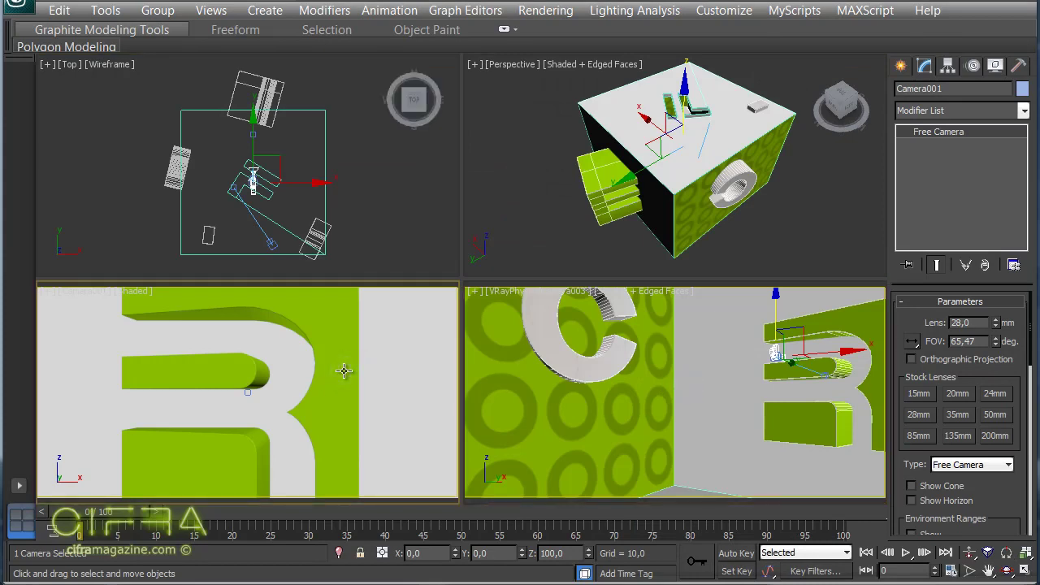
pyautogui.rightClick(276, 163)
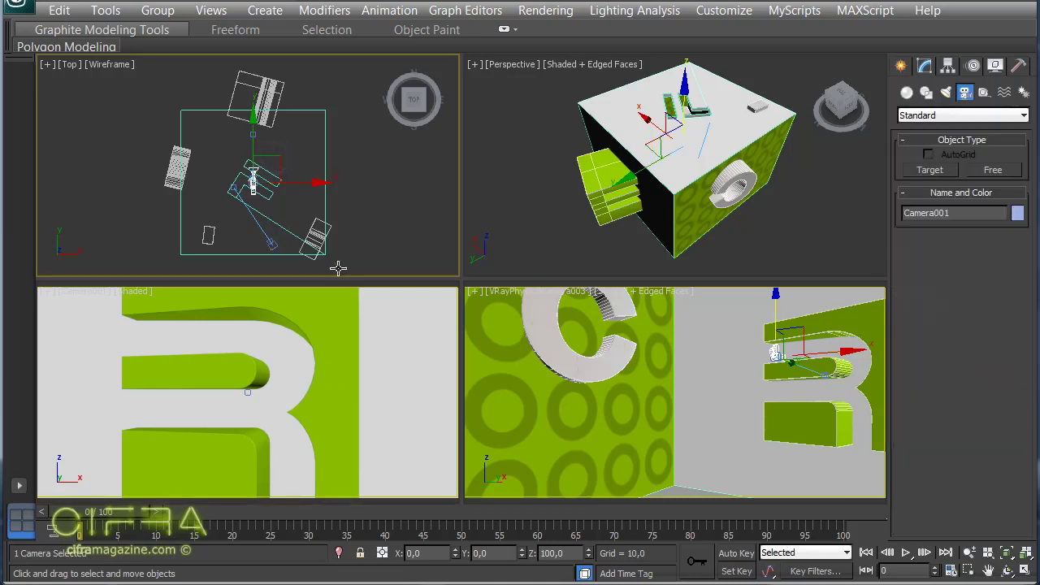
pyautogui.rightClick(626, 387)
pyautogui.press('p')
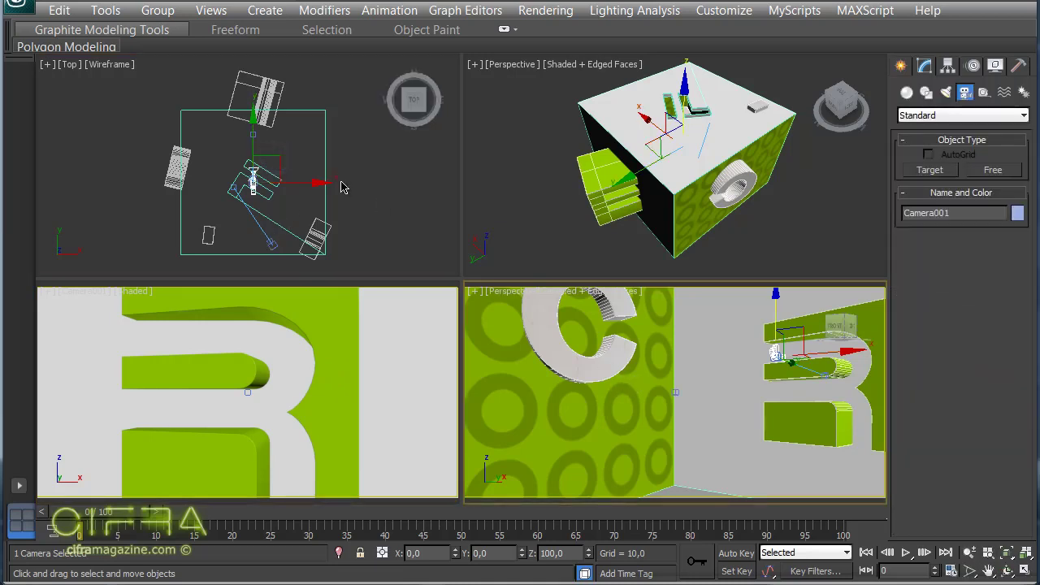
# - Align Camera001 to the perspective view via the Views menu and render the camera view
pyautogui.click(370, 207)
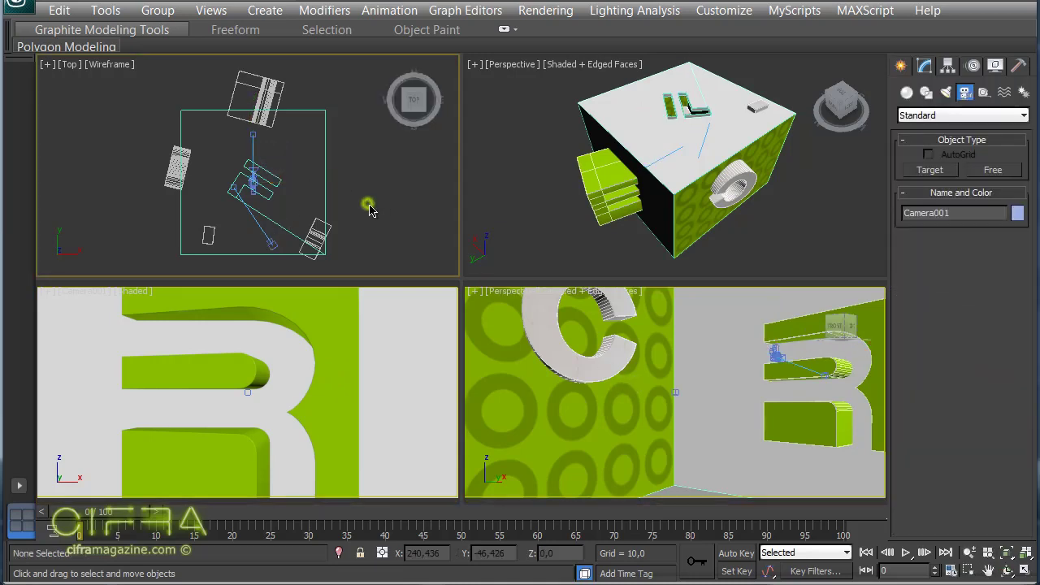
pyautogui.click(249, 194)
pyautogui.click(210, 13)
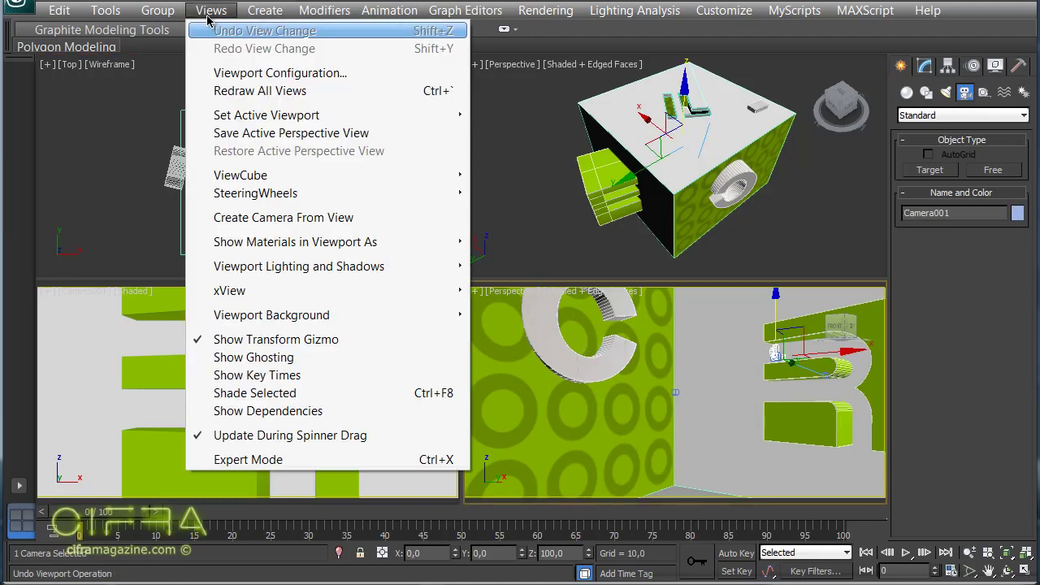
pyautogui.click(354, 218)
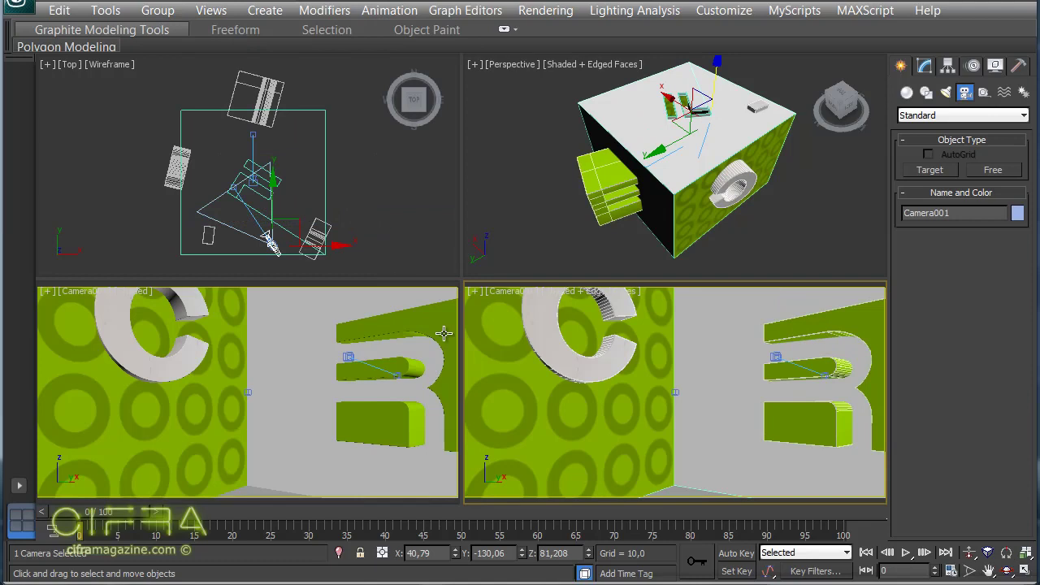
pyautogui.hotkey('shift', 'q')
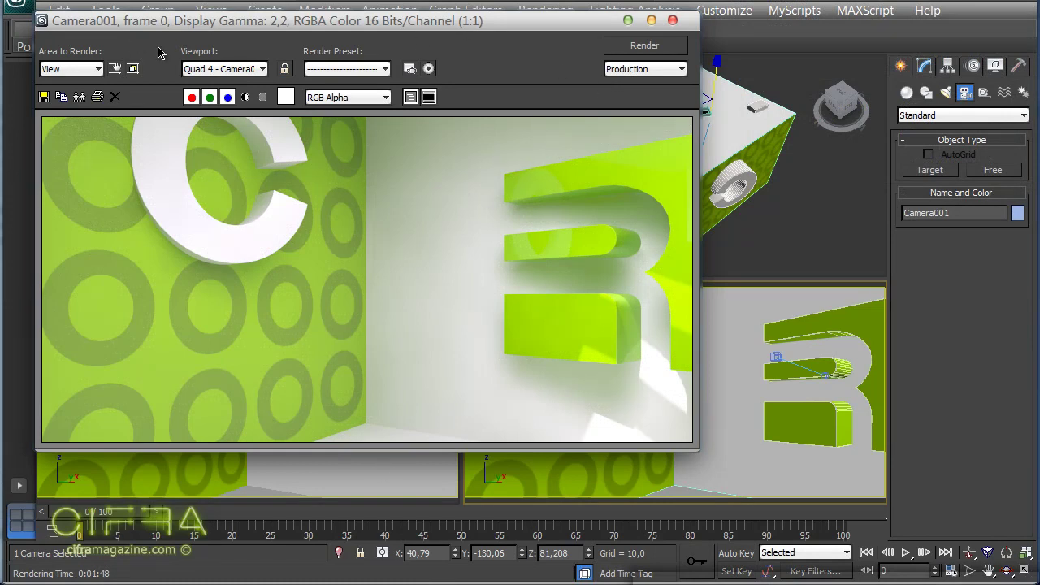
# - Inspect the finished render of the white C and green R letters, close it and deselect everything
pyautogui.moveTo(275, 20)
pyautogui.mouseDown()
pyautogui.moveTo(551, 382)
pyautogui.moveTo(381, 301)
pyautogui.mouseUp()
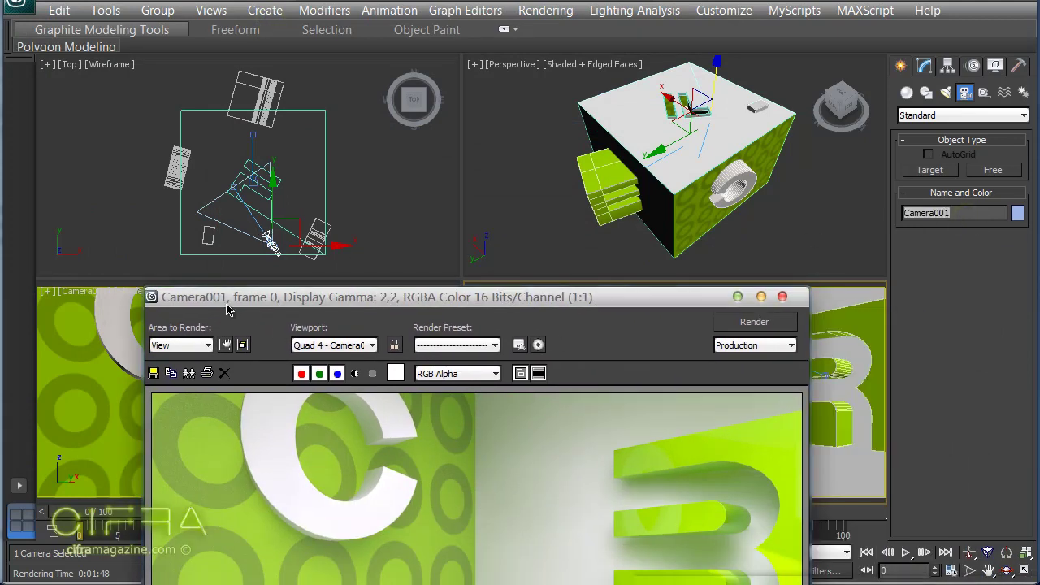
pyautogui.moveTo(307, 299); pyautogui.dragTo(284, 135)
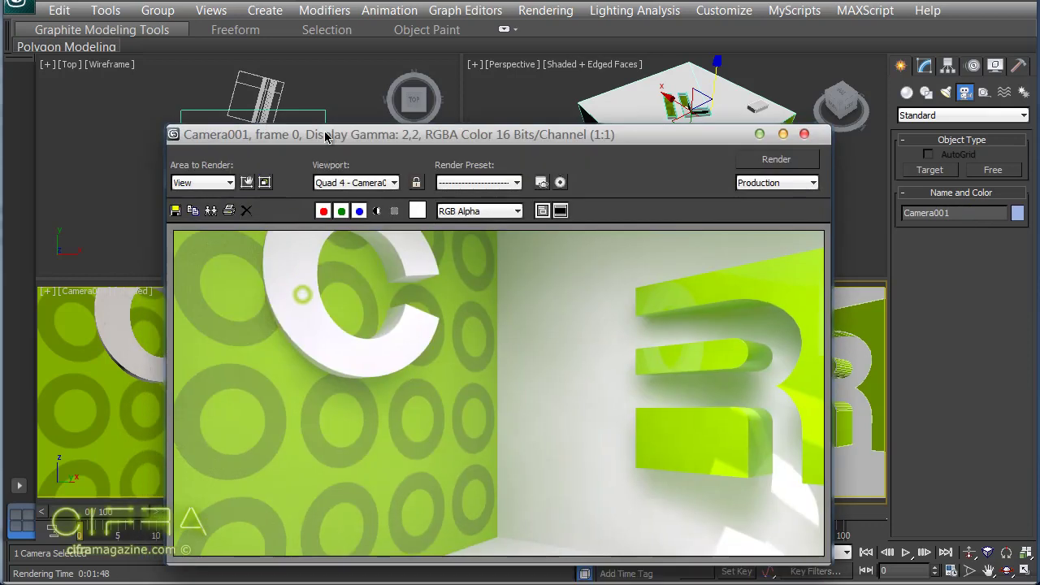
pyautogui.click(761, 132)
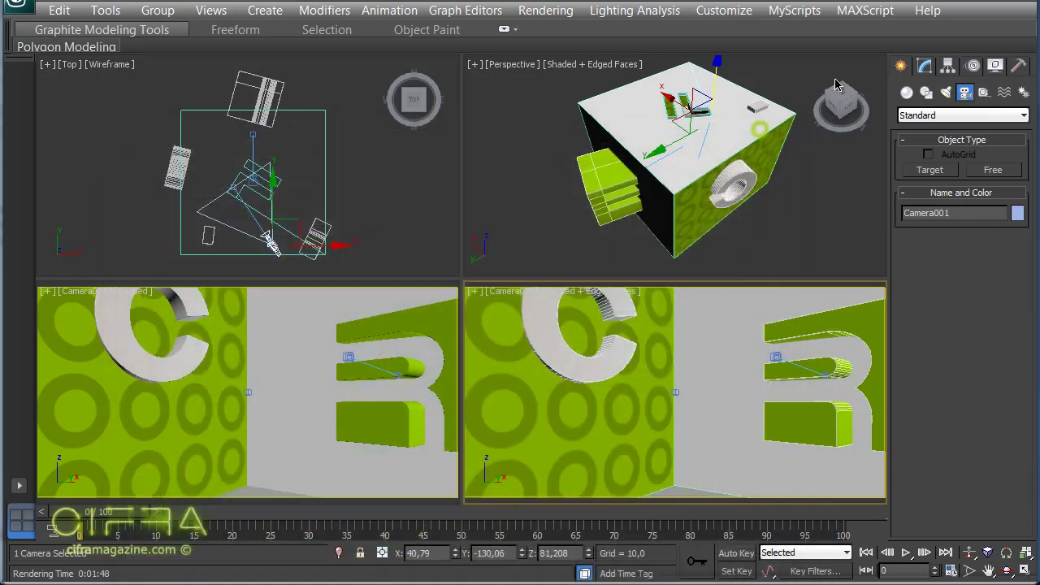
pyautogui.rightClick(389, 252)
pyautogui.click(389, 252)
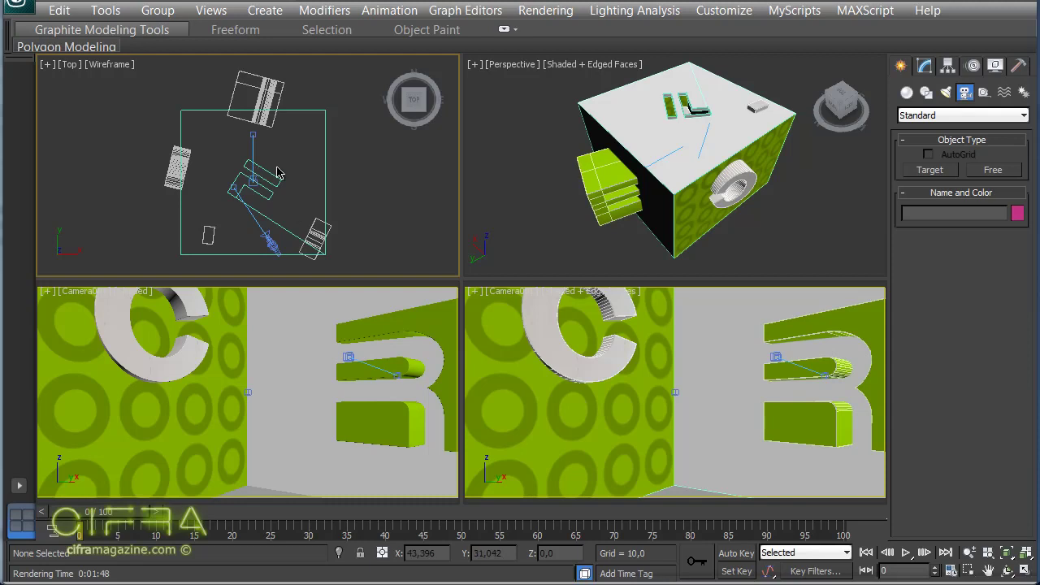
# - Switch the environment's exposure control to Logarithmic Exposure Control
pyautogui.press('8')
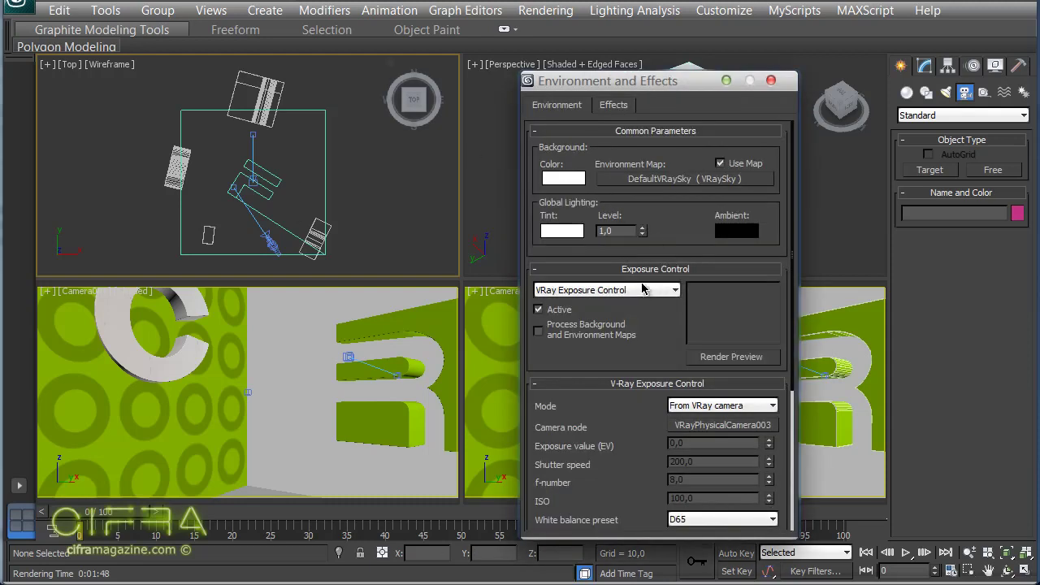
pyautogui.click(650, 290)
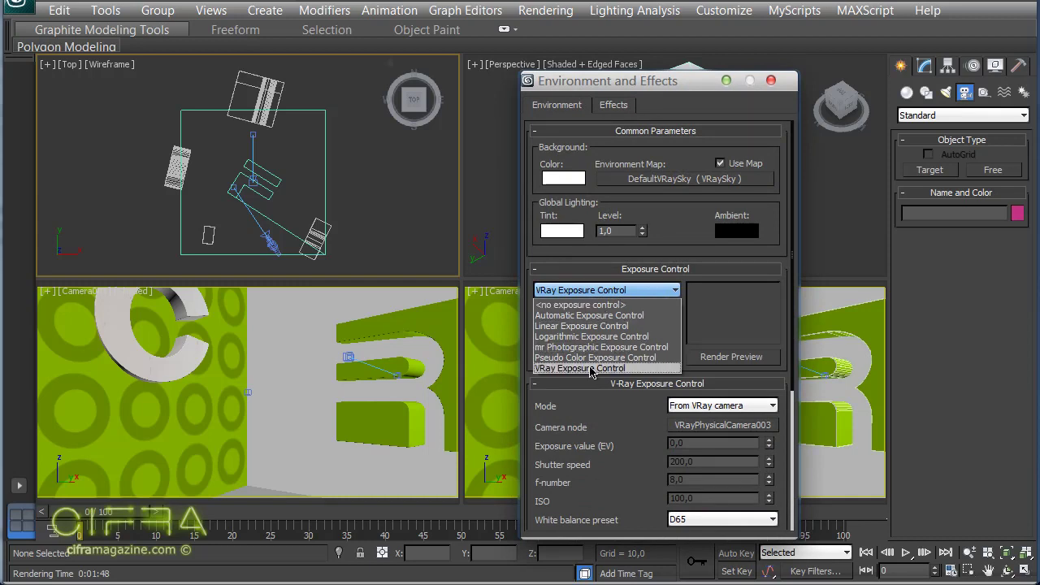
pyautogui.click(673, 337)
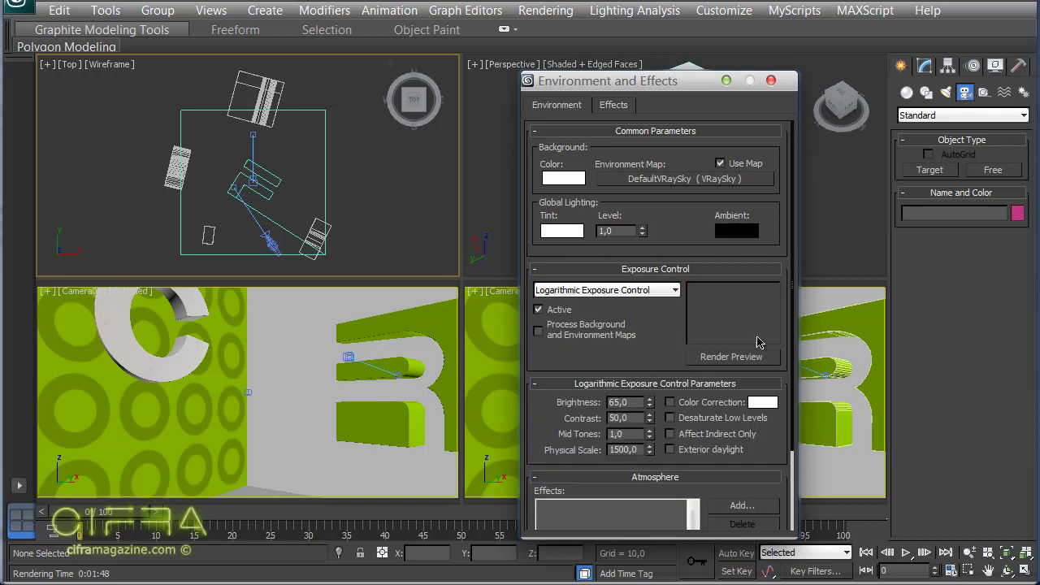
# - Enable Color Correction with a pale green colour, then close Environment and Effects
pyautogui.click(670, 402)
pyautogui.click(762, 402)
pyautogui.click(714, 133)
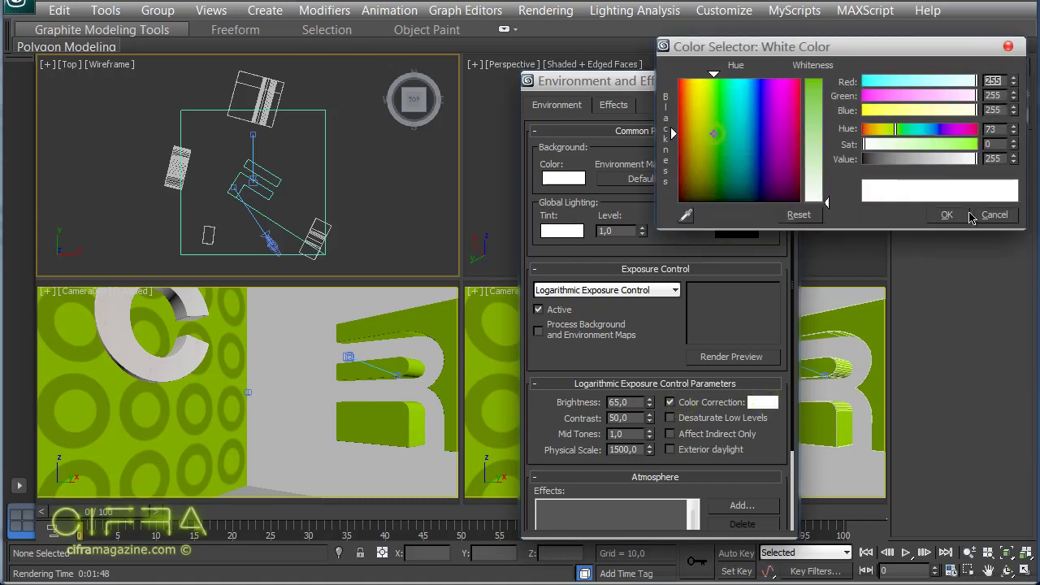
pyautogui.click(822, 141)
pyautogui.click(947, 214)
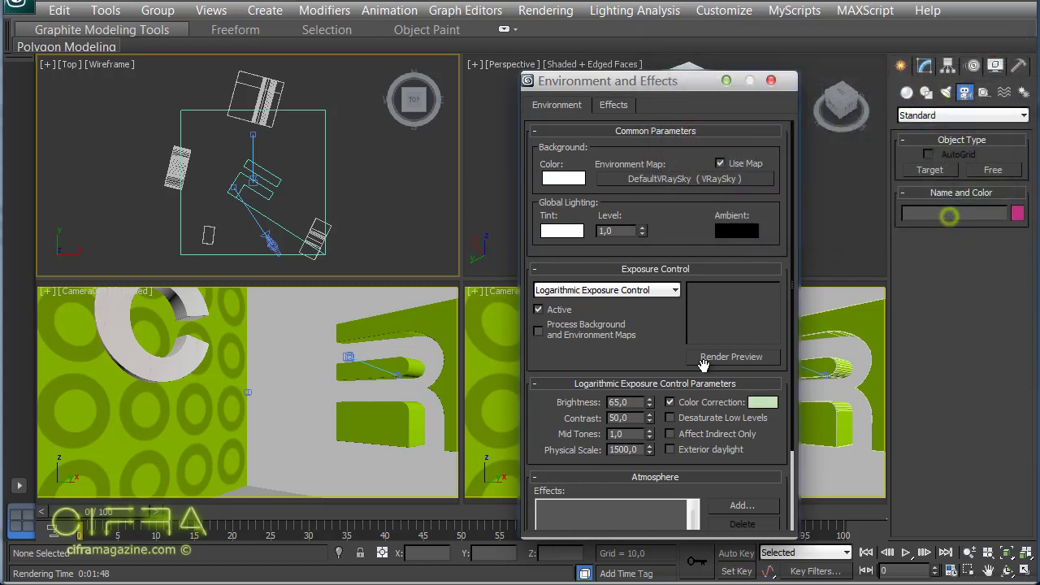
pyautogui.scroll(-3, 695, 361)
pyautogui.scroll(2, 686, 353)
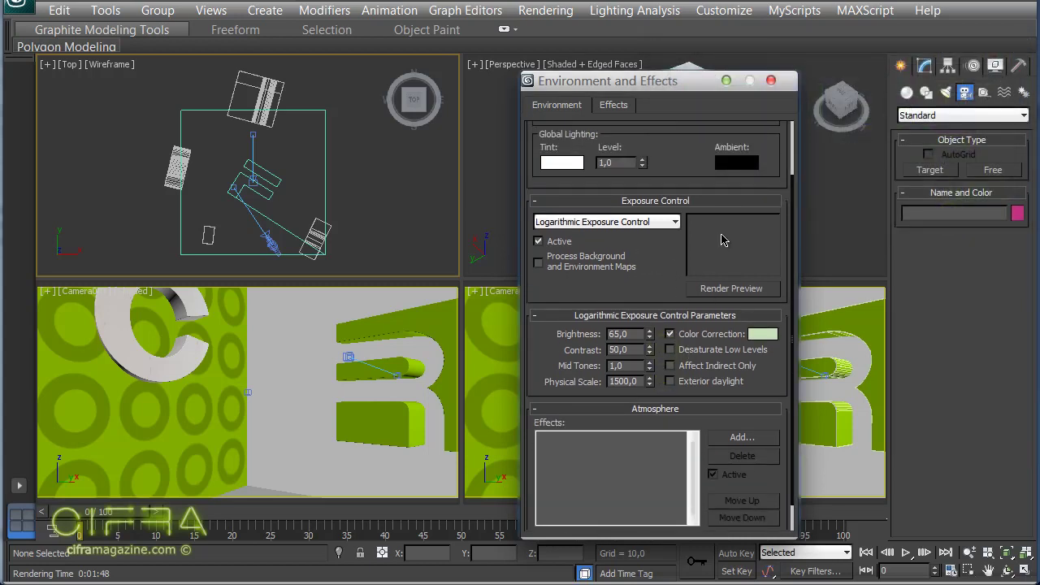
pyautogui.click(771, 81)
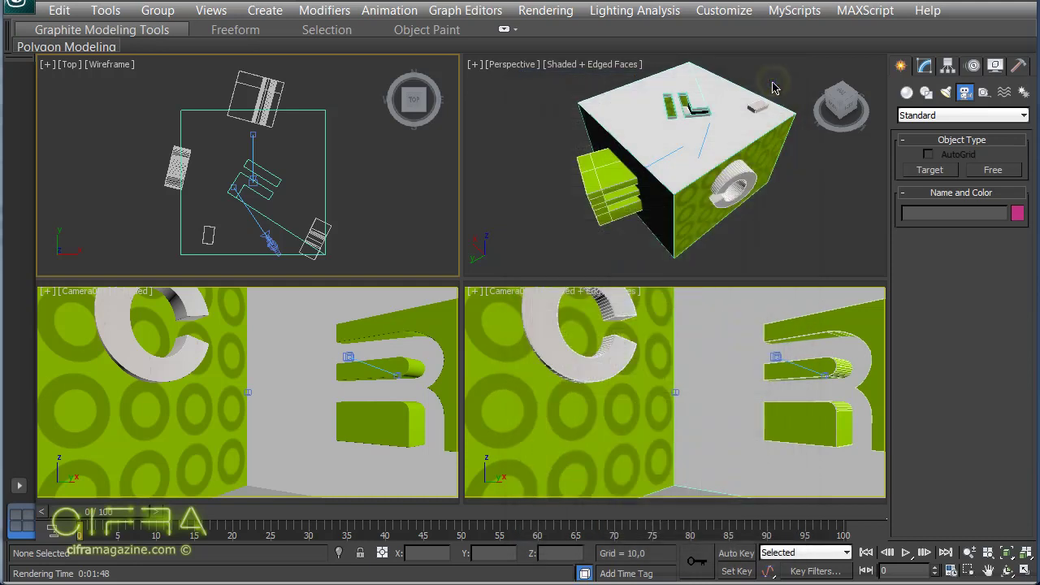